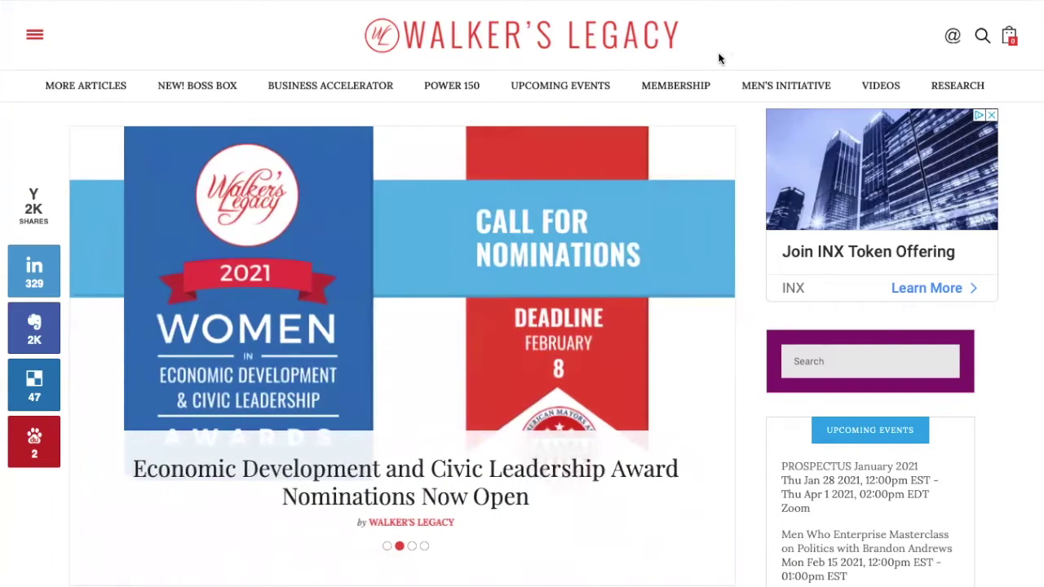
Step: Sign in via MEMBERSHIP > Member Login, autofilling email and password from the saved browser login
mouse_move(690, 93)
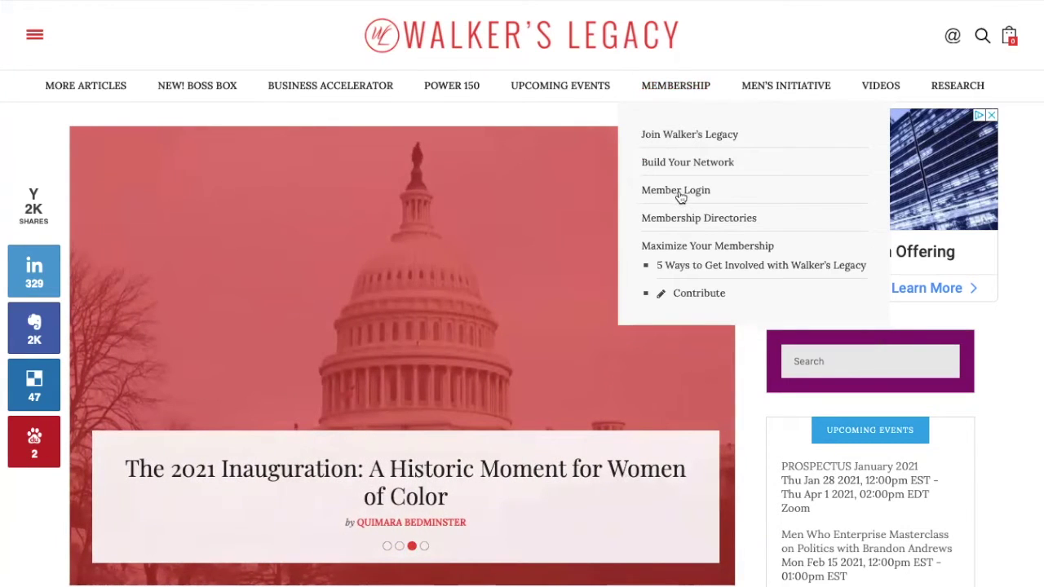
left_click(679, 193)
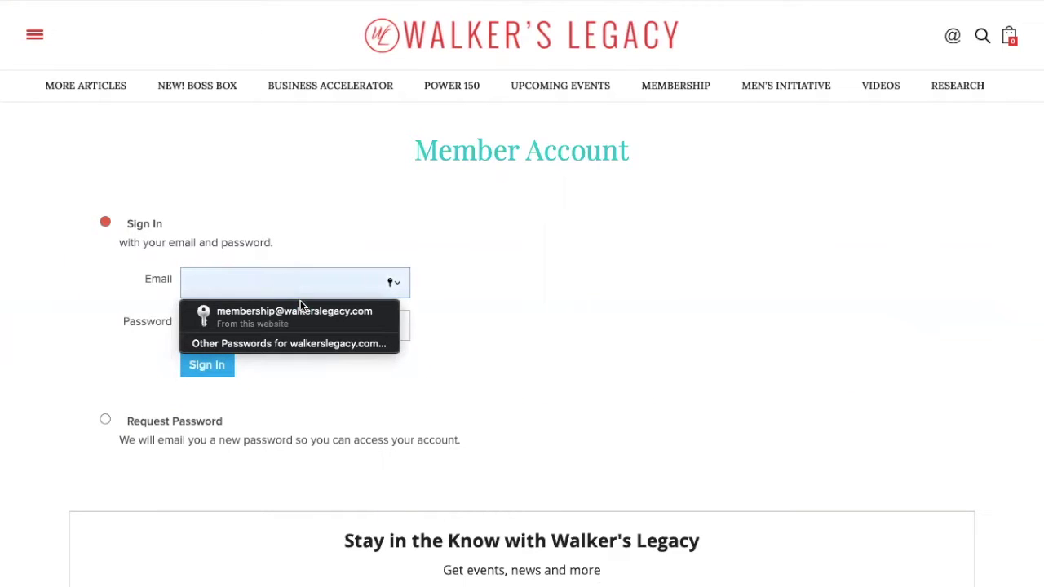
left_click(253, 321)
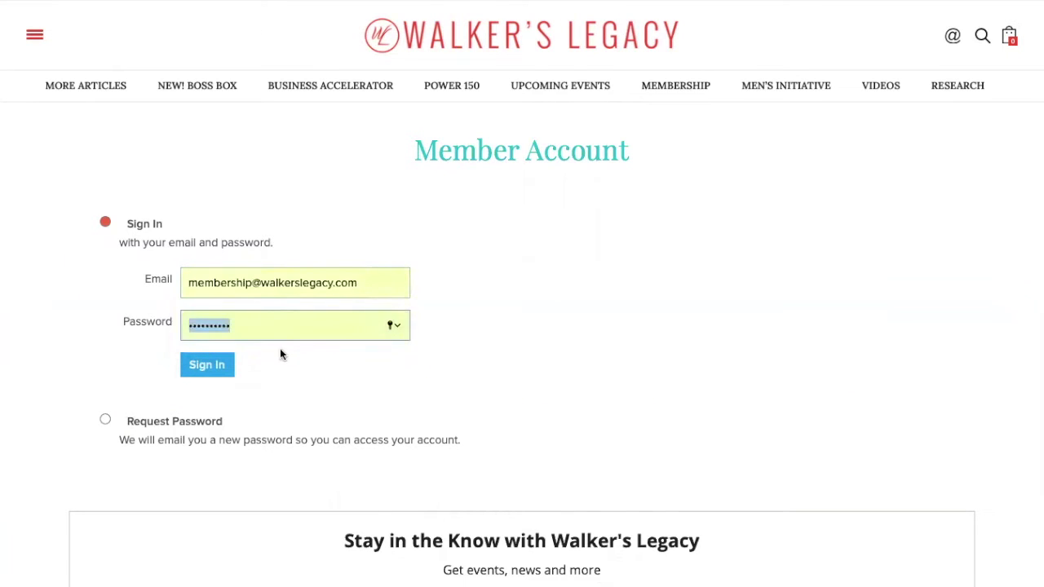
left_click(210, 375)
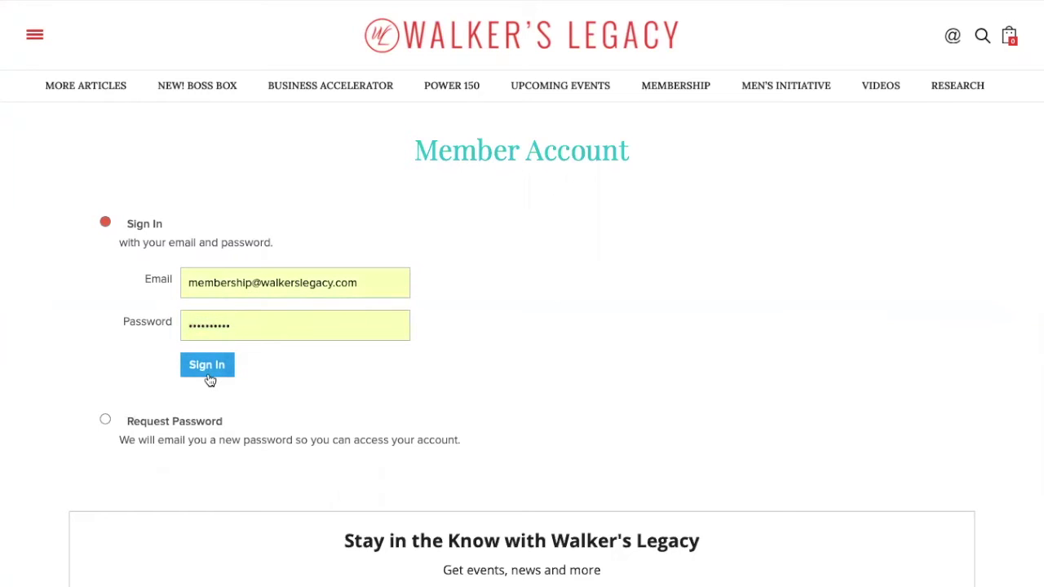
scroll(459, 269, "down", 10)
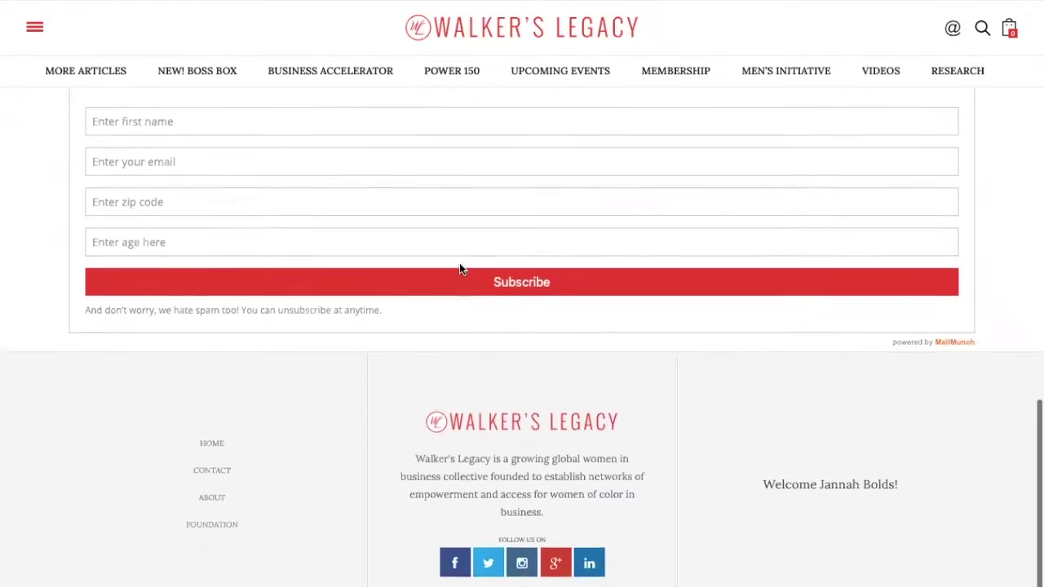
scroll(459, 264, "up", 10)
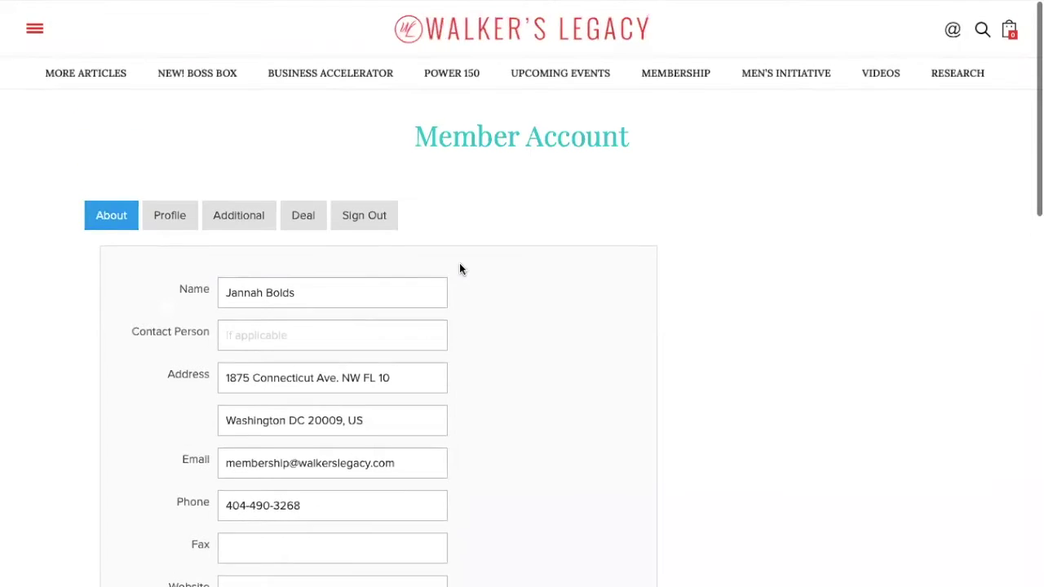
scroll(459, 268, "down", 1)
scroll(459, 269, "up", 1)
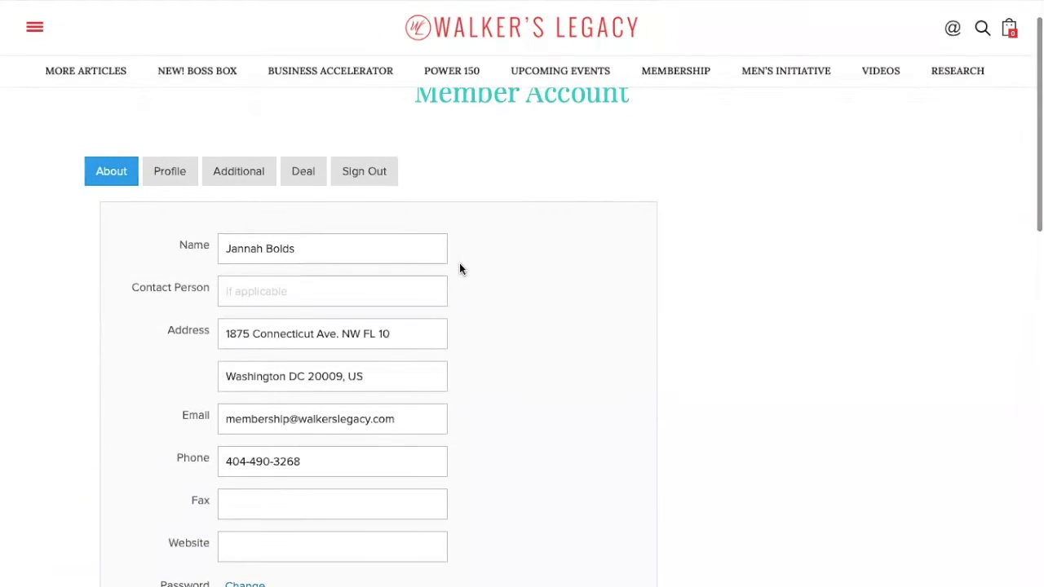
scroll(459, 268, "down", 2)
scroll(459, 268, "up", 1)
scroll(460, 268, "down", 1)
scroll(460, 269, "down", 1)
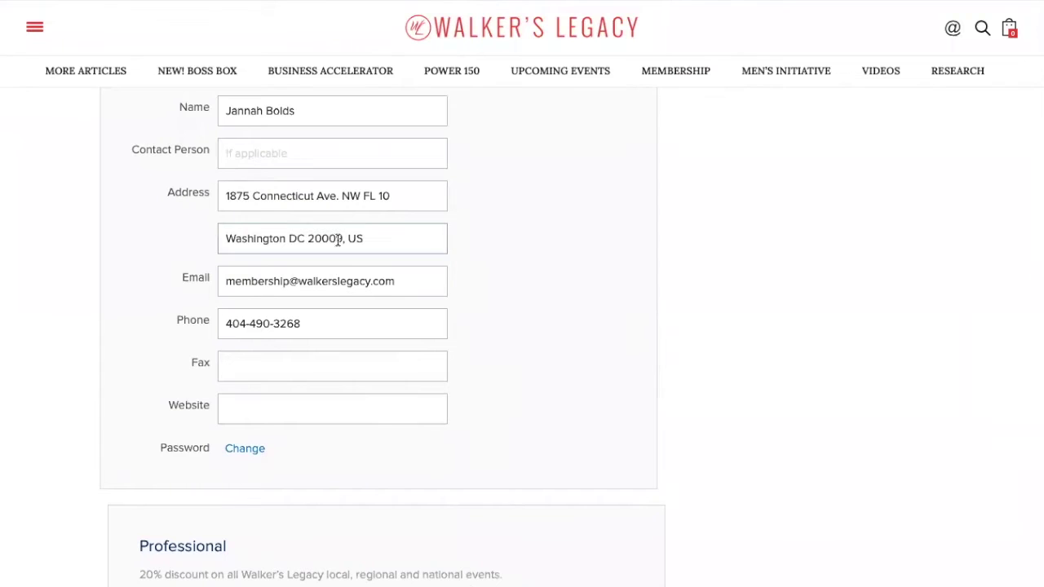
scroll(338, 238, "down", 1)
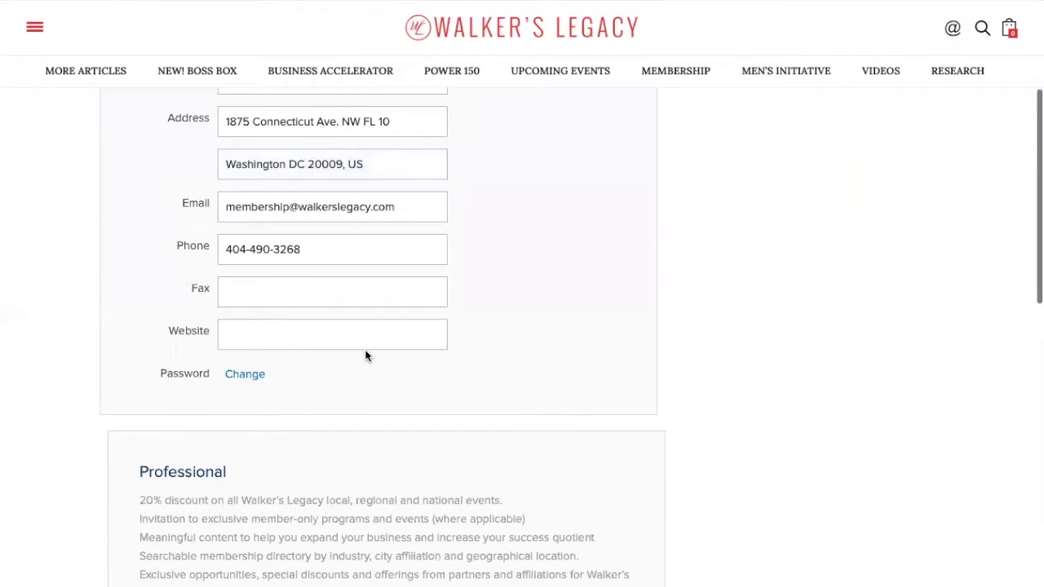
scroll(366, 356, "down", 3)
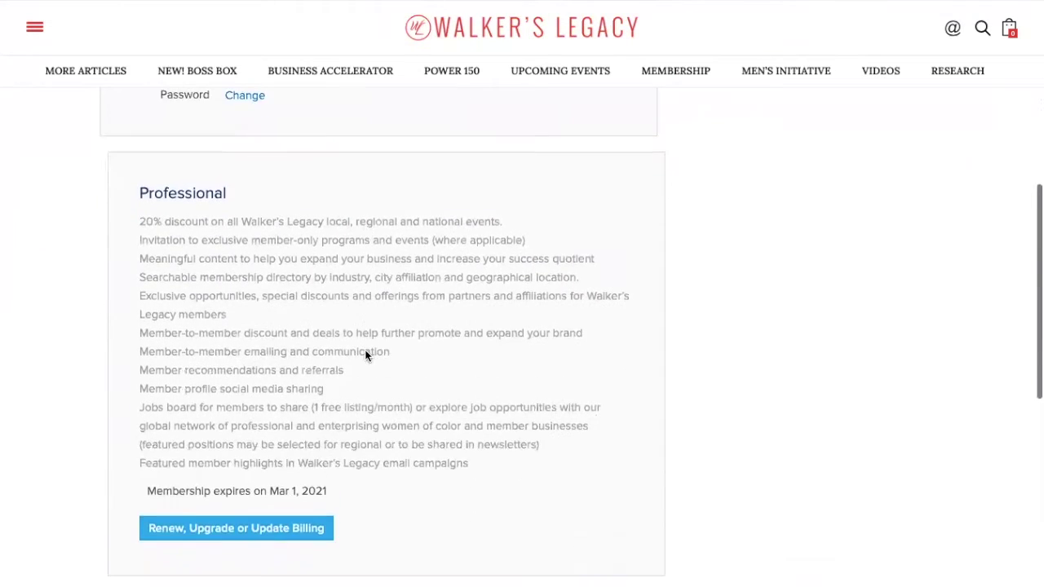
scroll(365, 355, "down", 1)
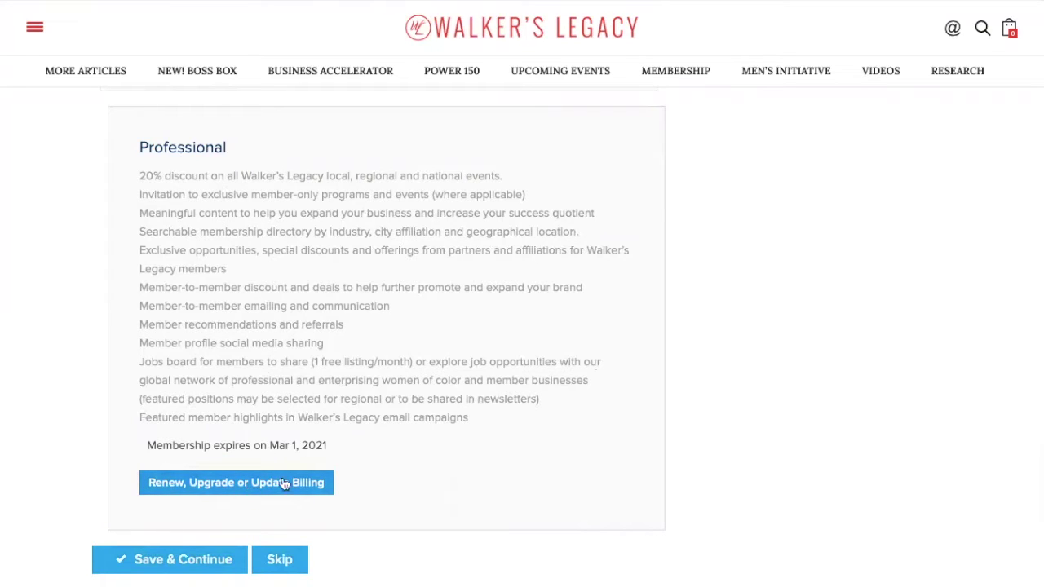
scroll(252, 290, "up", 7)
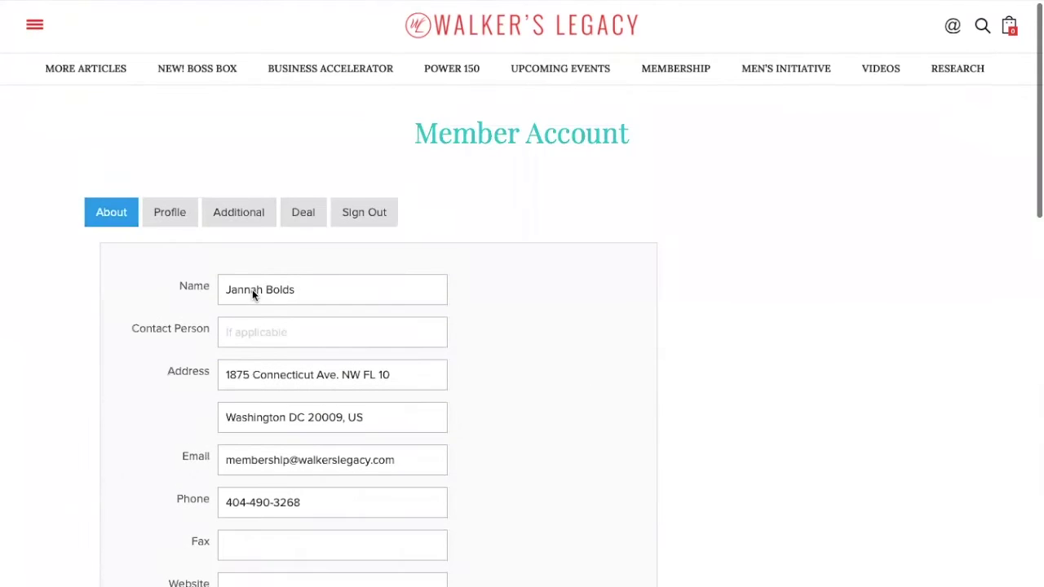
scroll(252, 290, "down", 1)
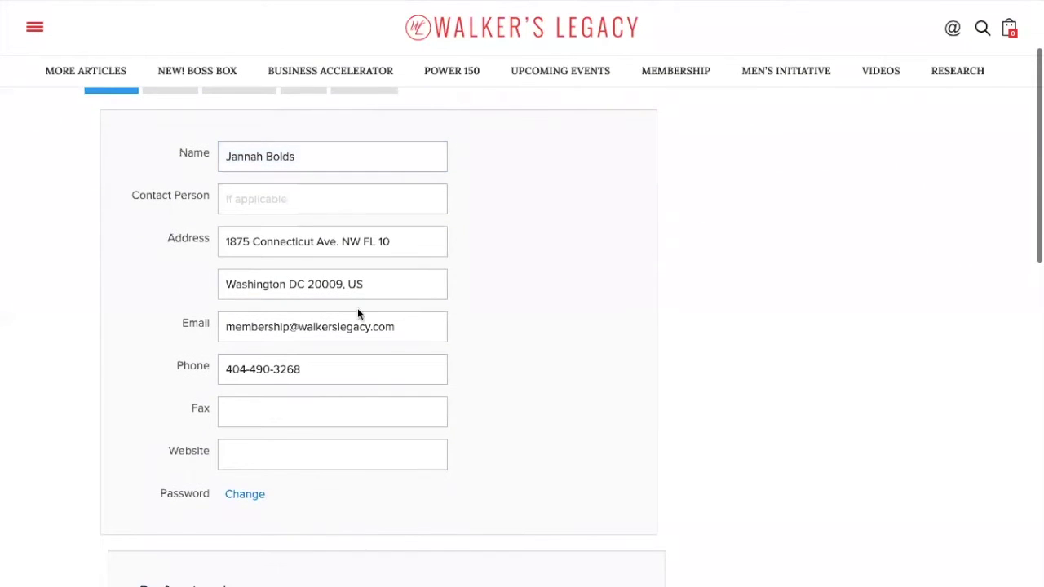
scroll(311, 383, "down", 2)
scroll(311, 390, "up", 2)
scroll(311, 389, "down", 3)
scroll(311, 390, "up", 4)
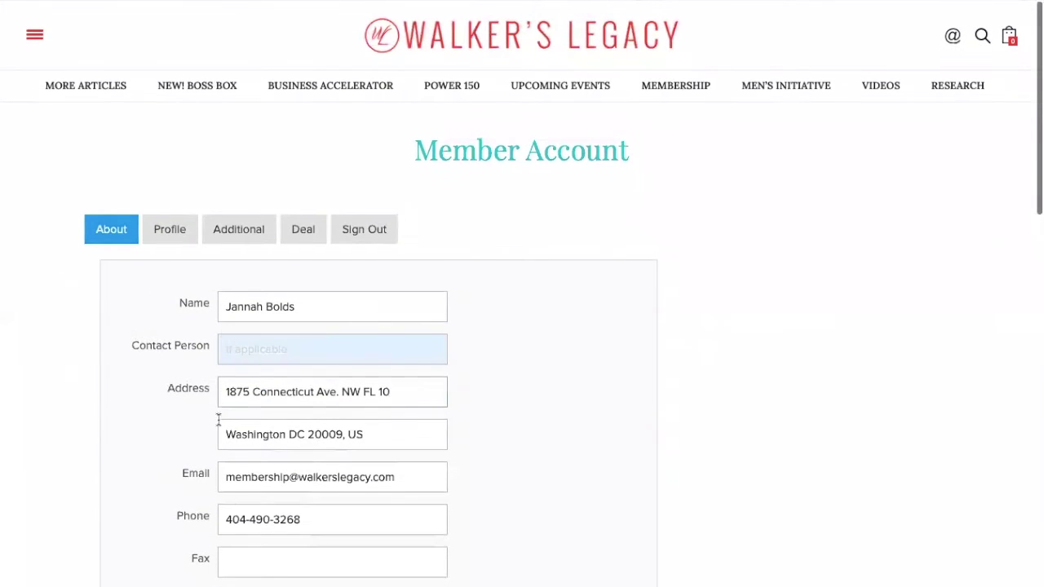
scroll(217, 431, "down", 6)
scroll(218, 430, "down", 2)
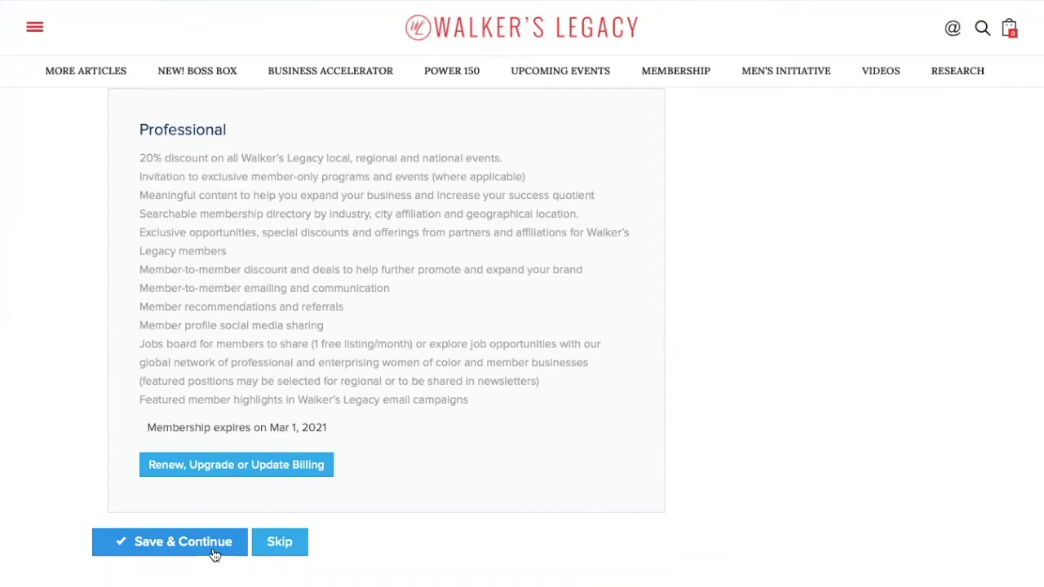
Step: Save the About details with Save & Continue and switch to the Profile tab's Business Card
left_click(214, 555)
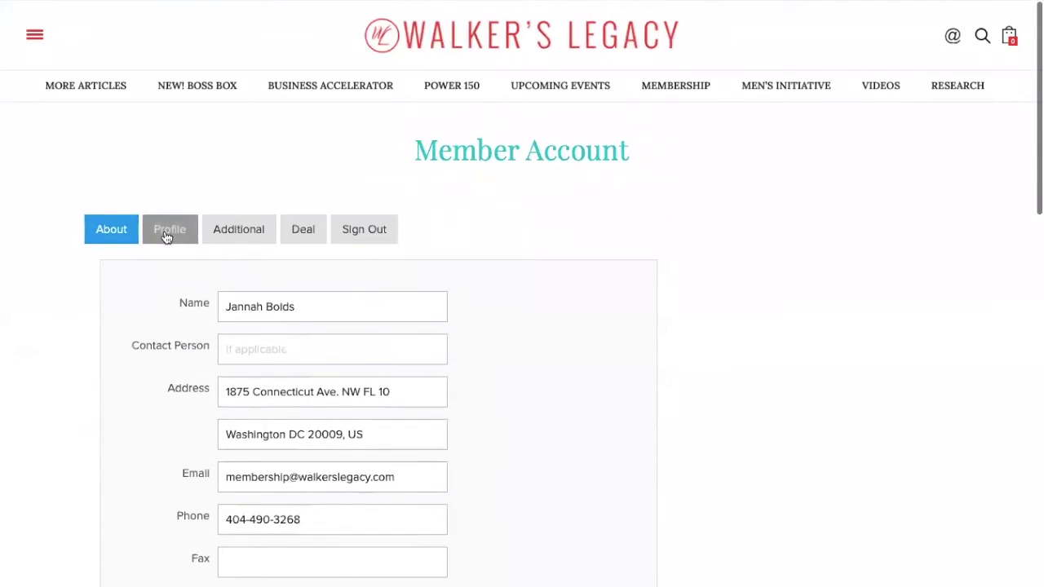
left_click(160, 243)
scroll(113, 354, "down", 3)
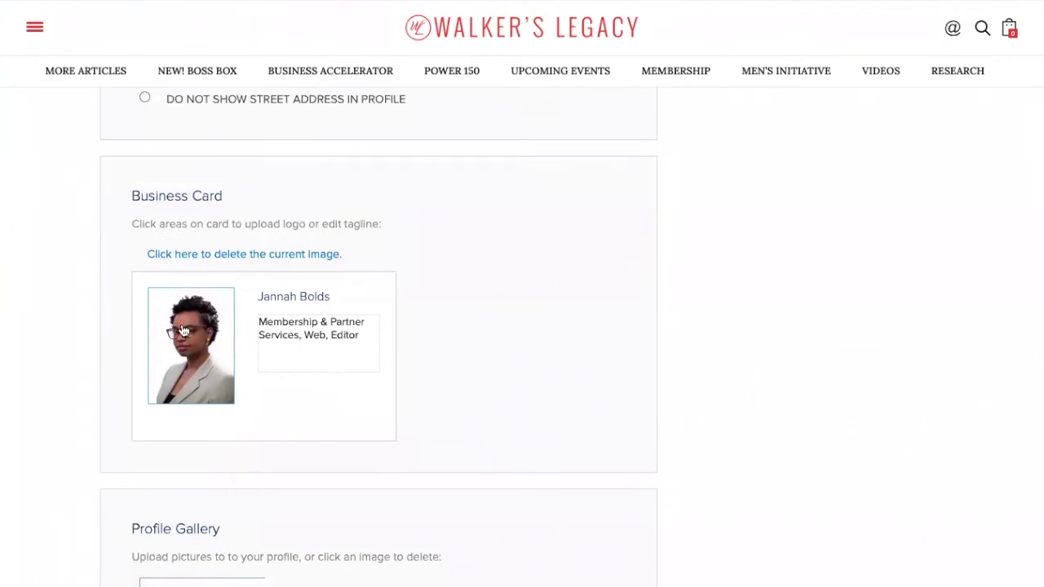
scroll(159, 366, "down", 1)
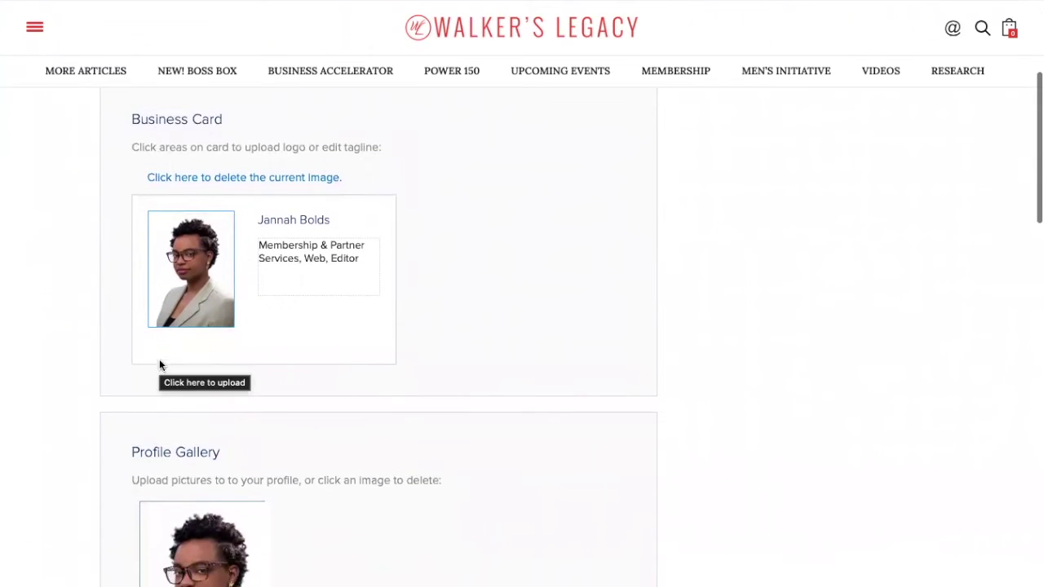
scroll(107, 428, "down", 2)
scroll(108, 428, "up", 1)
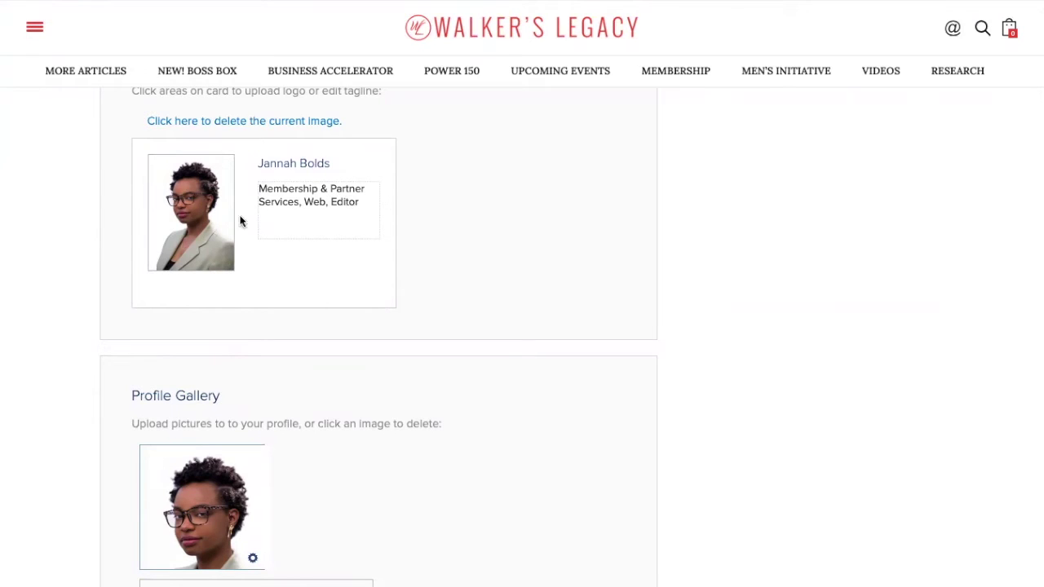
Step: Look over the Profile Gallery, Profile Description and Social Links sections
scroll(169, 262, "down", 1)
scroll(170, 263, "up", 1)
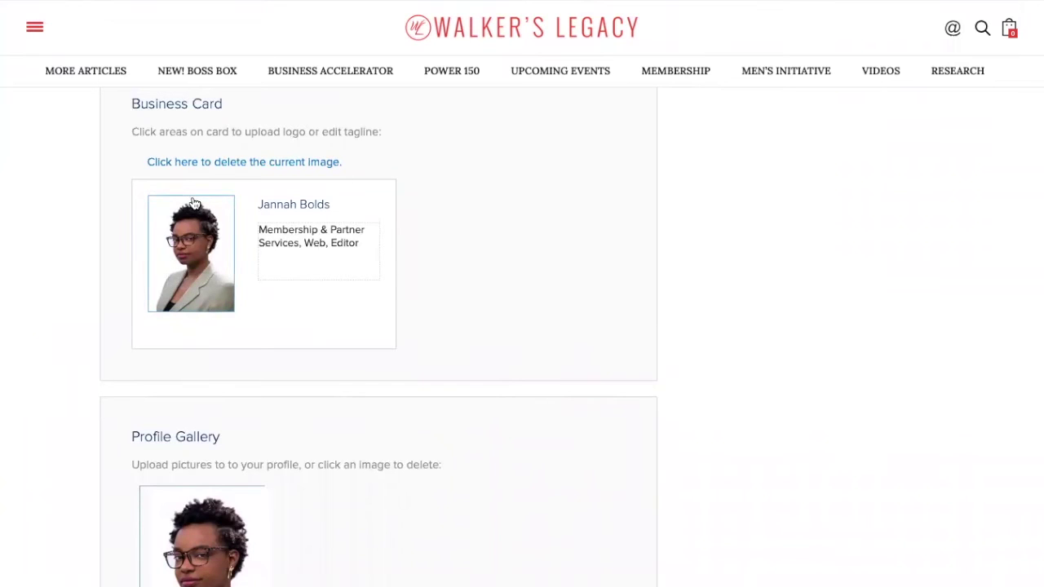
scroll(156, 261, "down", 3)
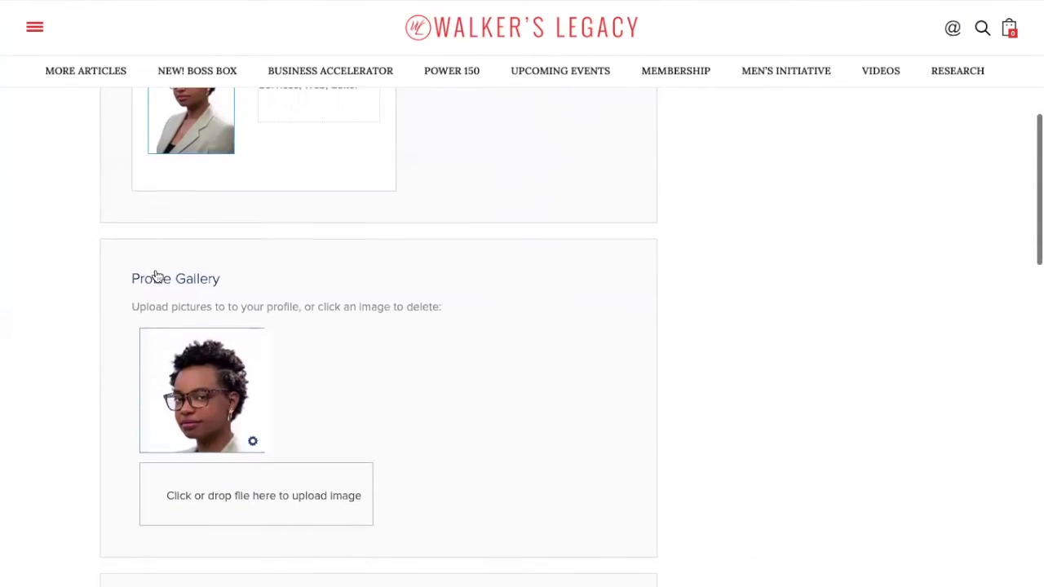
scroll(157, 276, "down", 2)
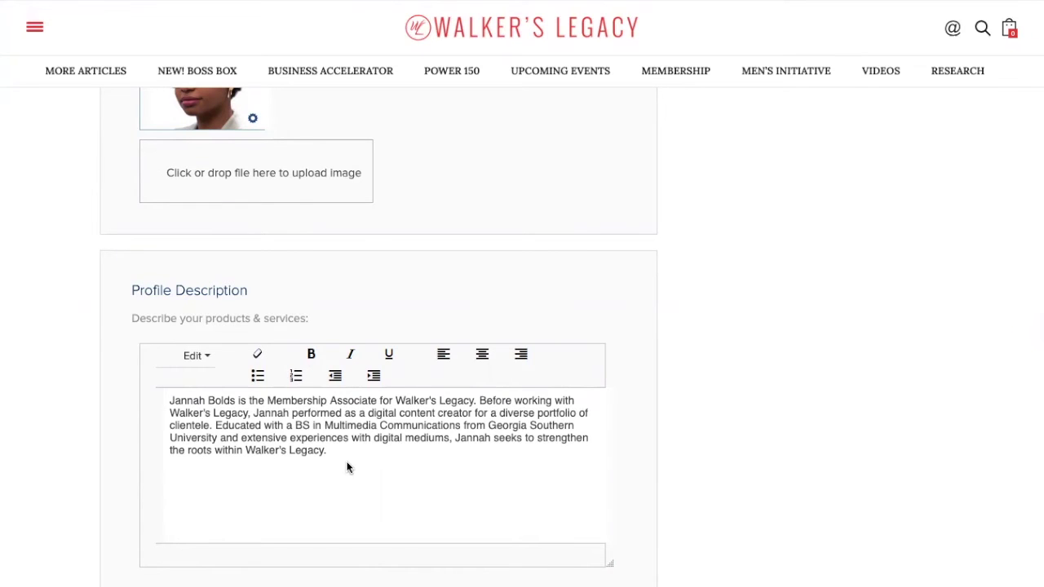
scroll(346, 466, "down", 4)
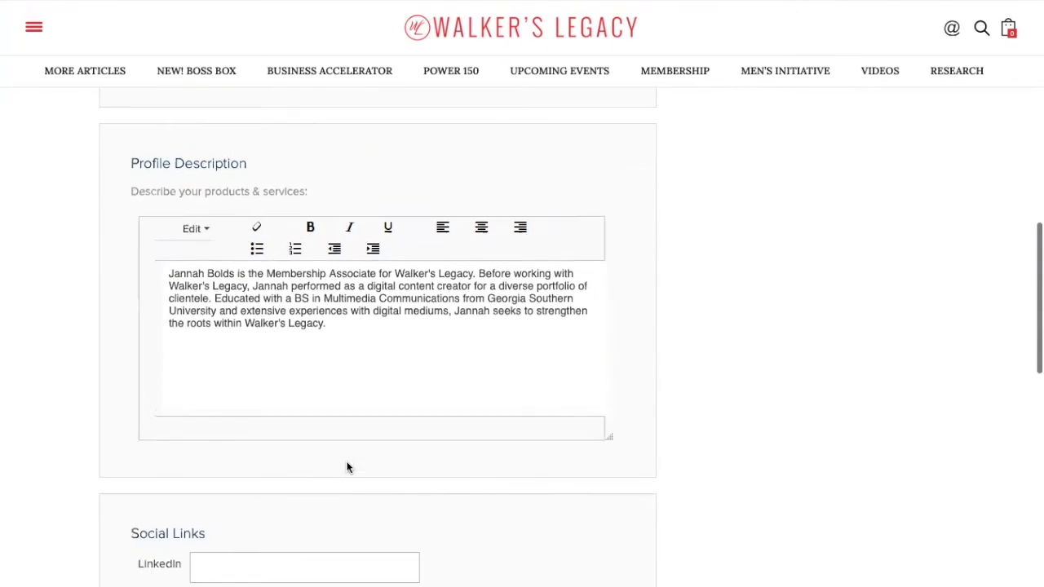
left_click(347, 467)
scroll(347, 467, "down", 2)
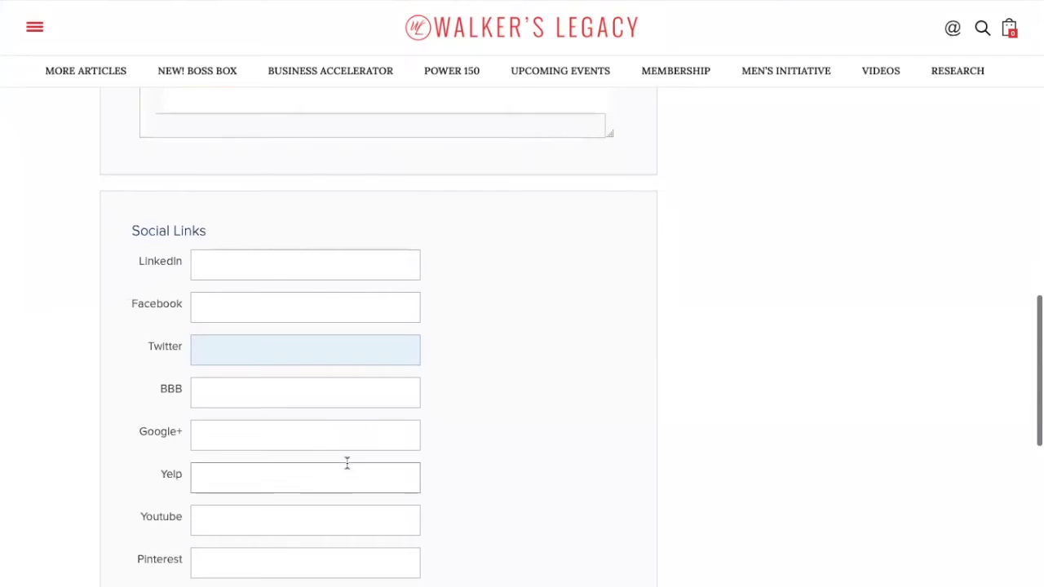
scroll(151, 465, "down", 2)
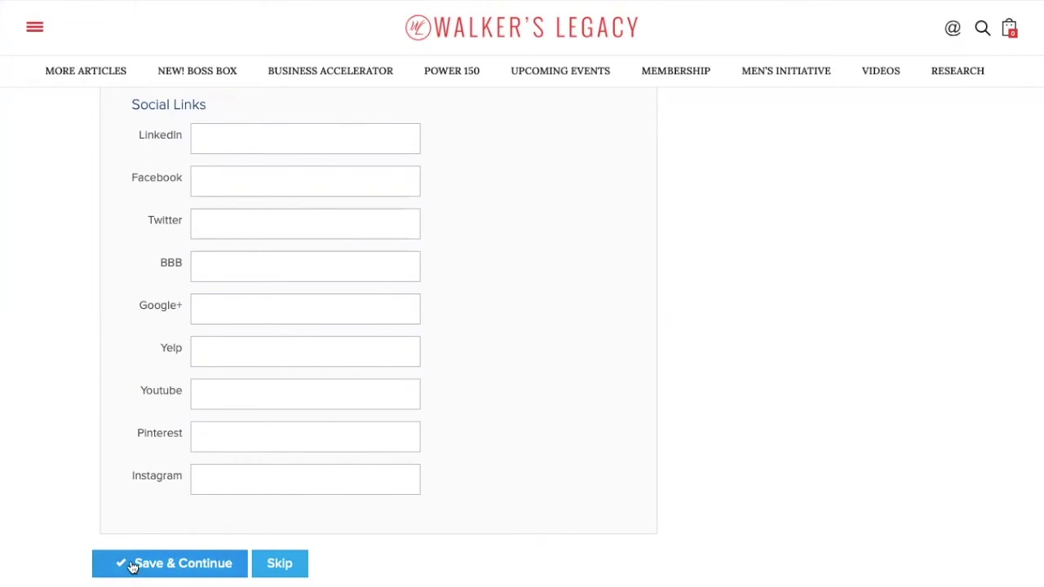
scroll(117, 466, "up", 10)
scroll(116, 466, "up", 8)
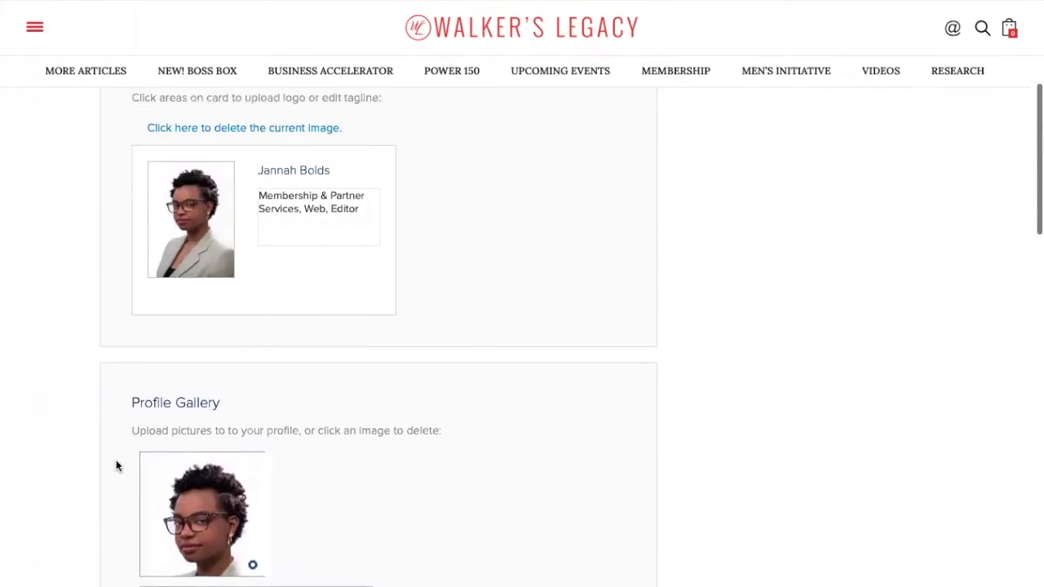
scroll(115, 460, "up", 2)
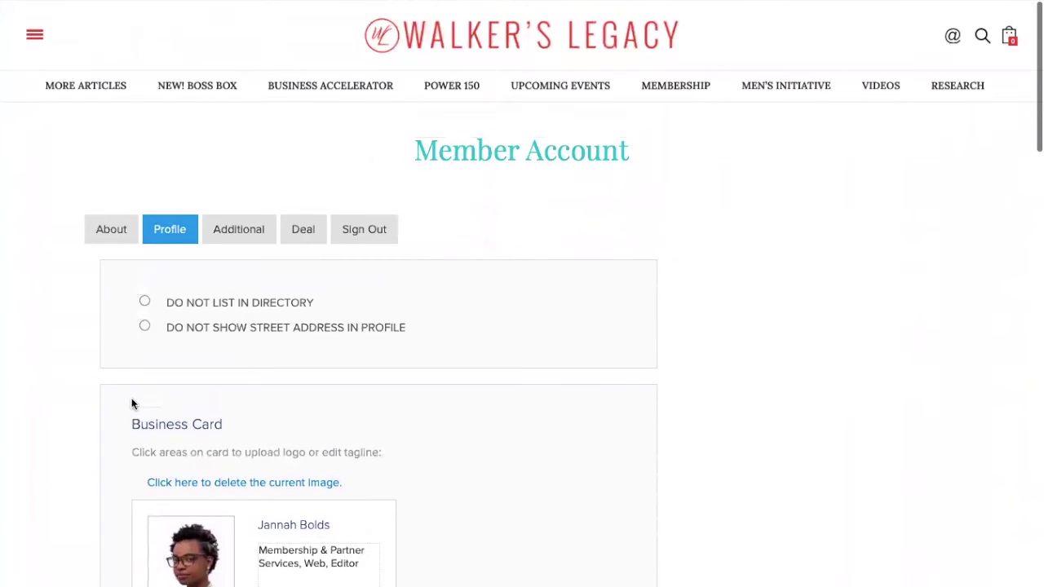
Step: Switch to the Additional tab showing the member's private contact
left_click(238, 233)
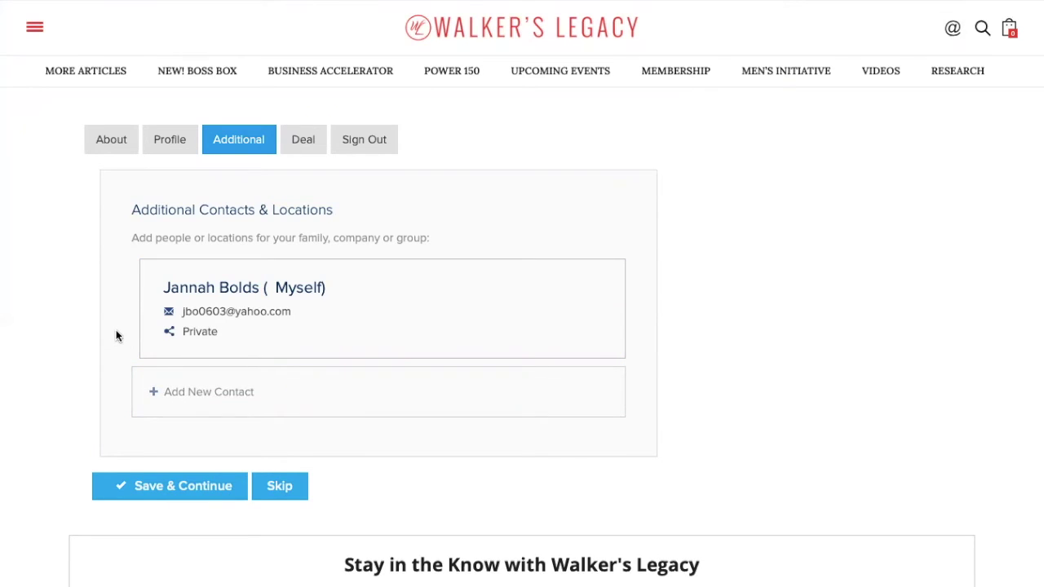
Step: Open the Deal tab and look over the image upload, title and description fields down to Create
left_click(306, 152)
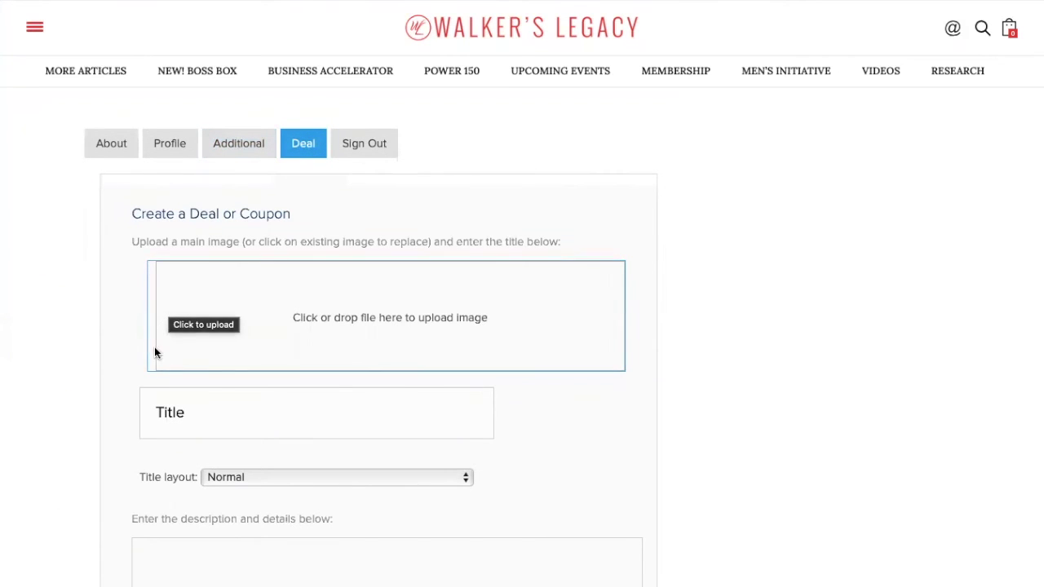
scroll(155, 351, "down", 1)
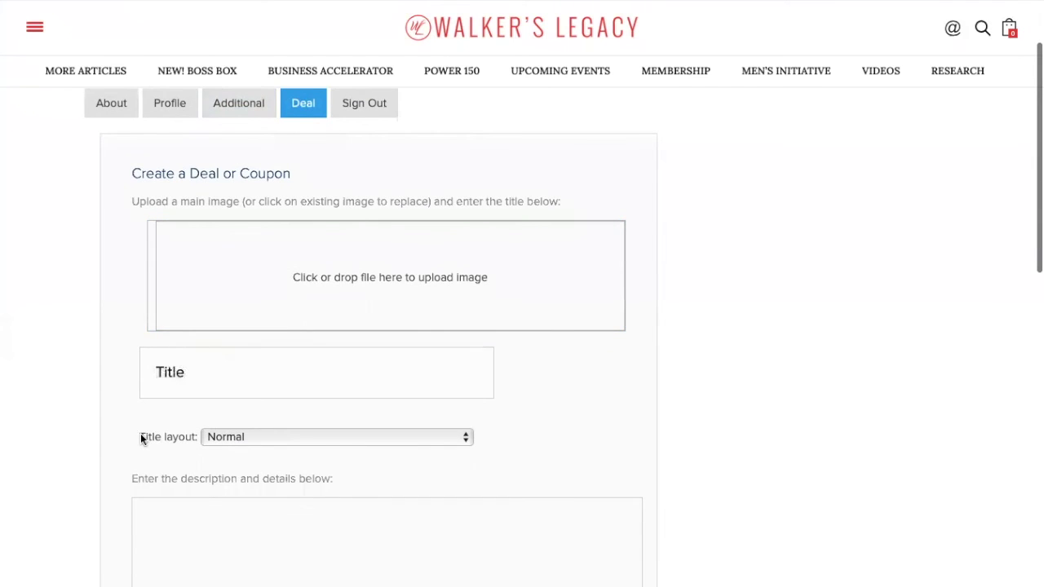
scroll(140, 434, "down", 5)
scroll(186, 472, "down", 3)
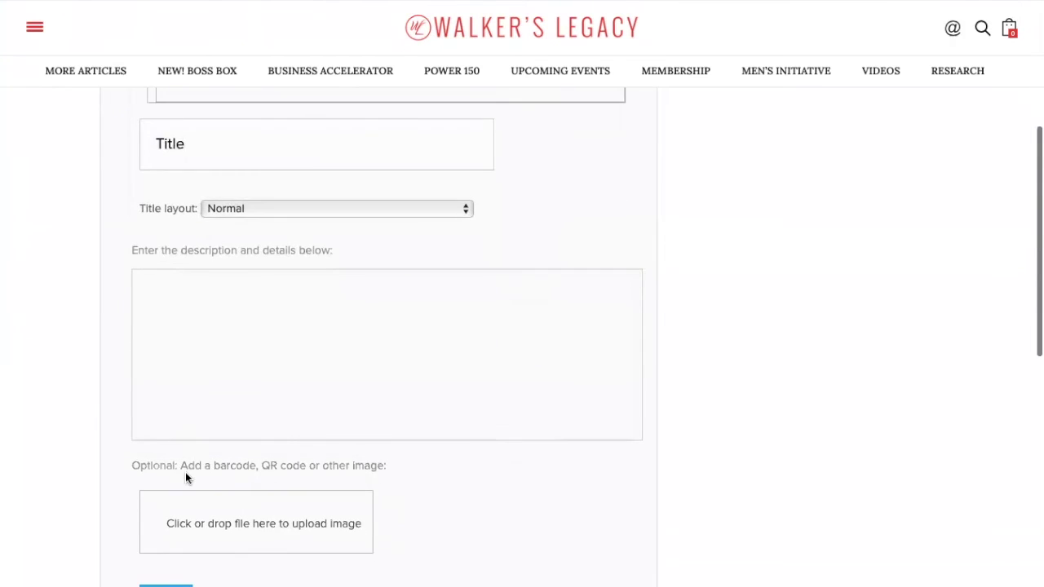